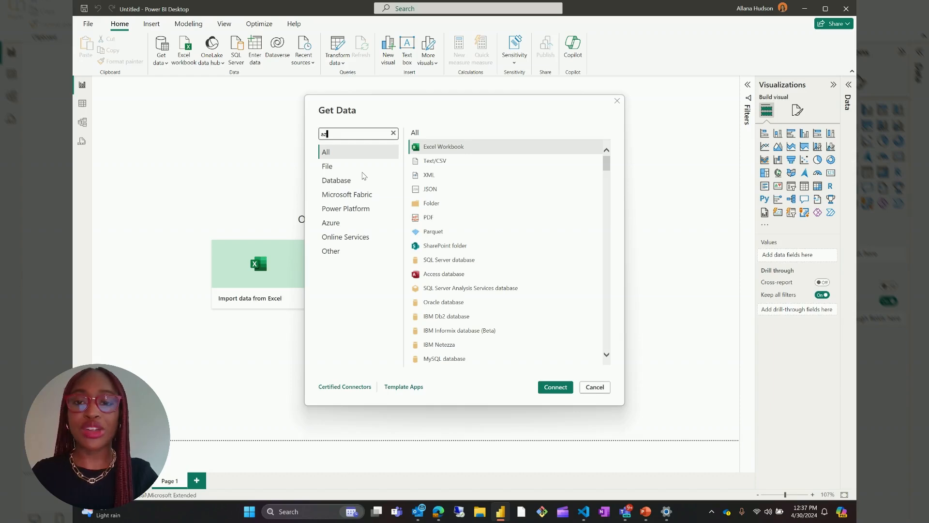
- Search the data connectors for "azure resource graph" and connect to the Azure Resource Graph source
{"action": "type", "text": "e"}
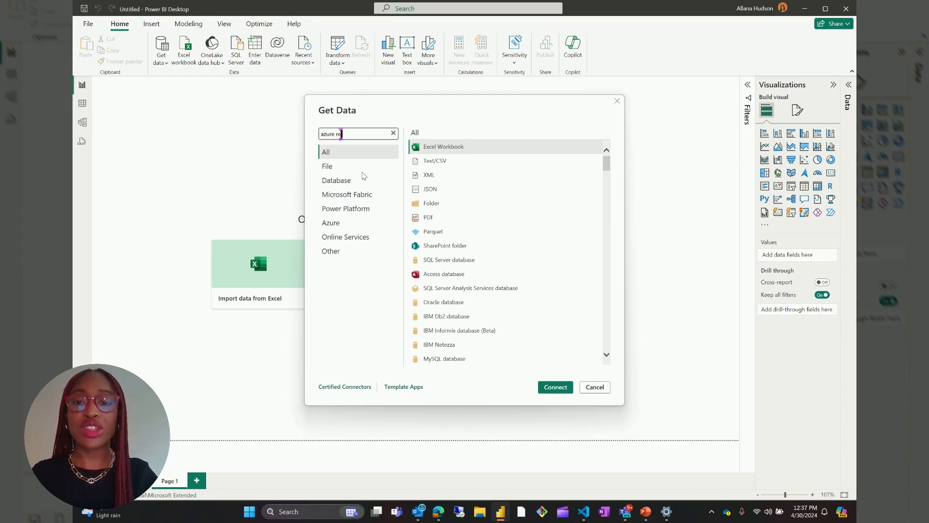
{"action": "type", "text": "source "}
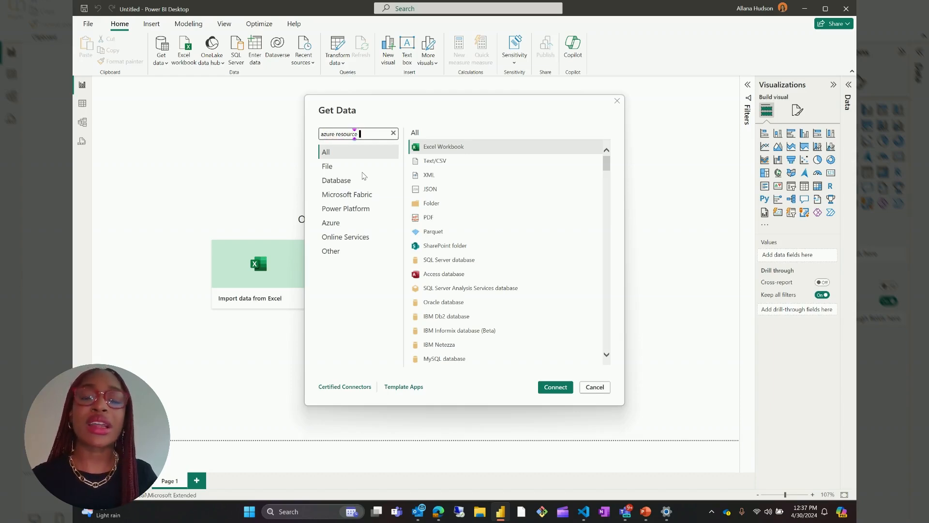
{"action": "type", "text": "graph"}
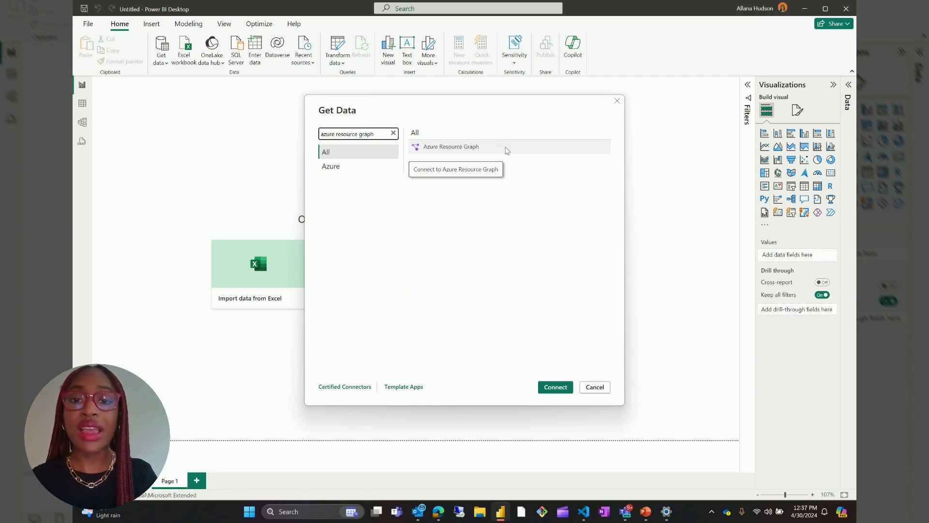
{"action": "left_click", "coordinate": [506, 150]}
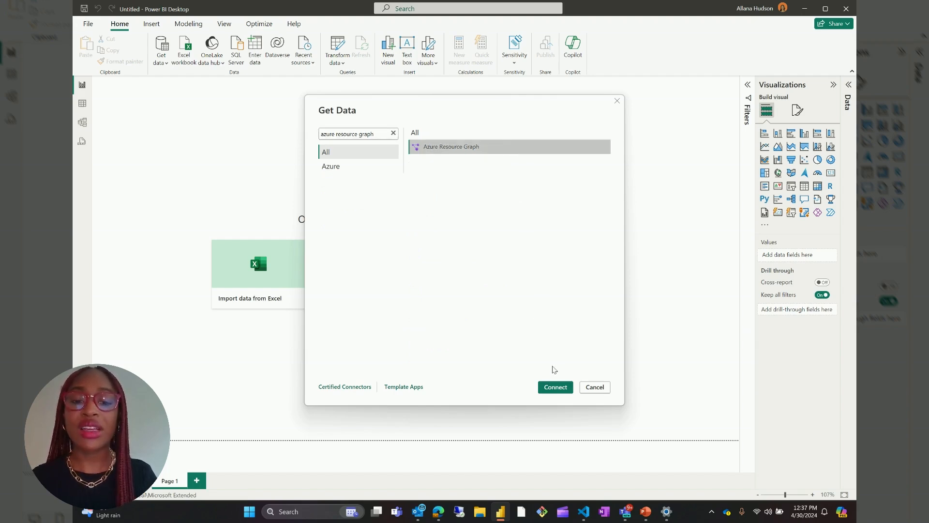
{"action": "left_click", "coordinate": [568, 390]}
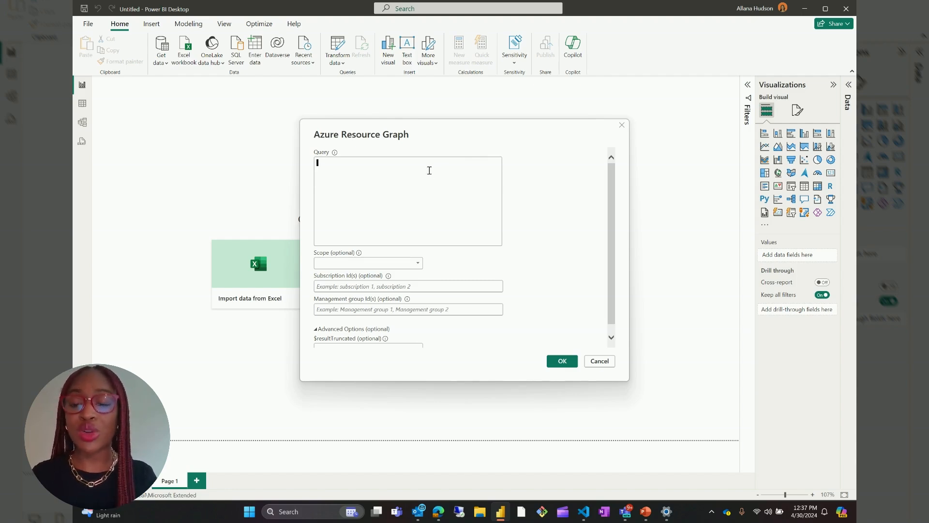
- Enter a query that counts resources by type, orders by ResourceCount, projects Resource type and Resource count, and takes 10; view the scope options
{"action": "type", "text": "summarize ResourceCount=count() by type | order by ResourceCount | extend ['Resource count']=ResourceCount, ['Resource type']=type | project ['Resource type'], ['Resource count'] | take 10"}
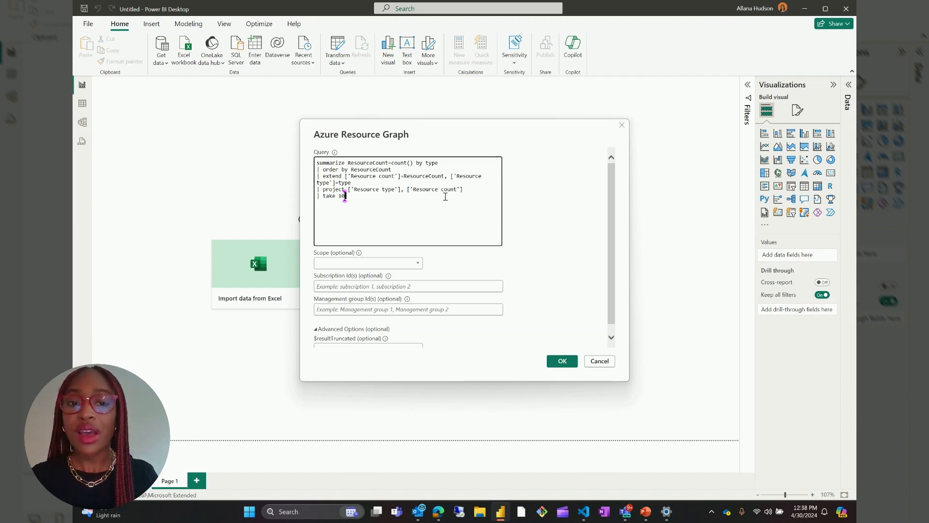
{"action": "scroll", "coordinate": [549, 244], "scroll_direction": "down", "scroll_amount": 1}
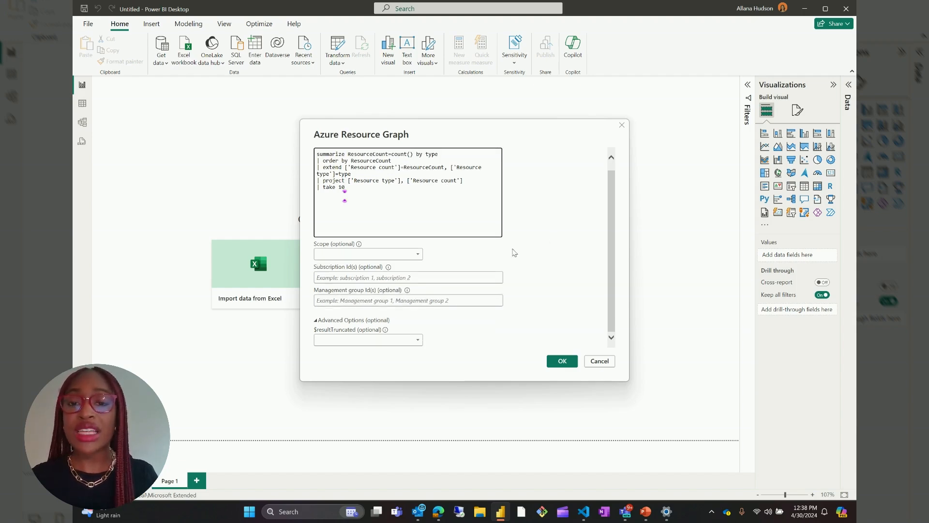
{"action": "left_click", "coordinate": [419, 255]}
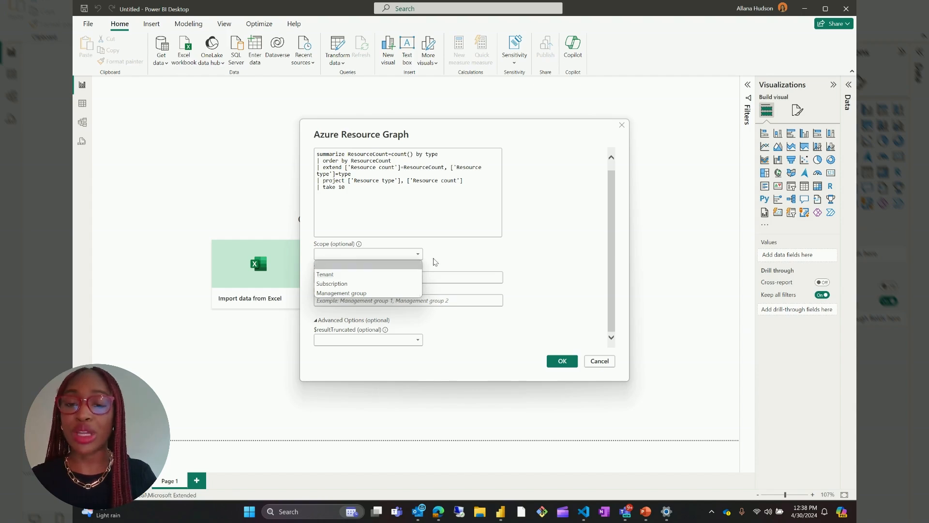
{"action": "left_click", "coordinate": [437, 258]}
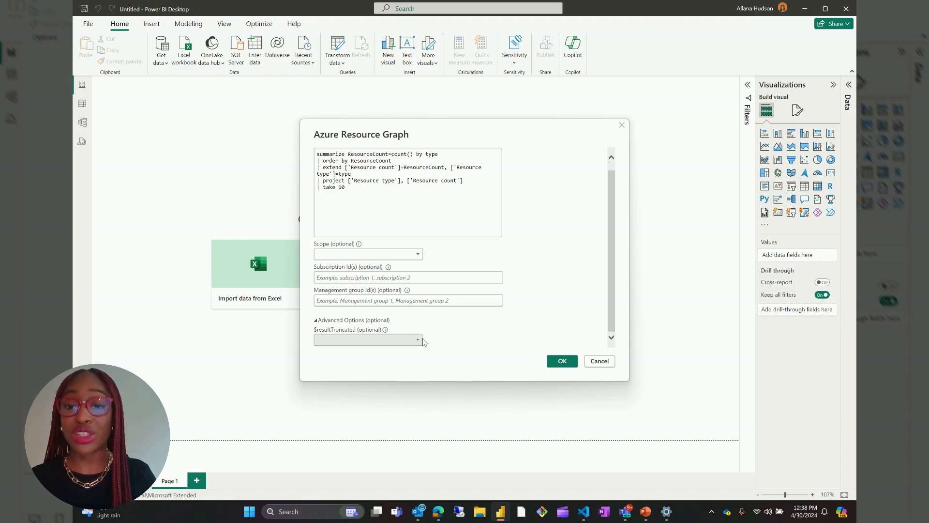
- Set the advanced $resultTruncated option to FALSE, and change it to TRUE
{"action": "left_click", "coordinate": [418, 341]}
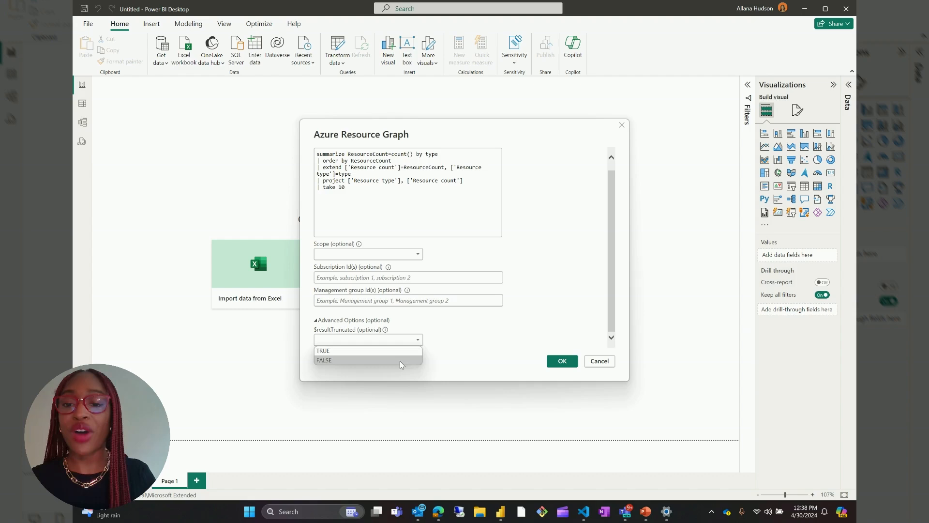
{"action": "left_click", "coordinate": [405, 361]}
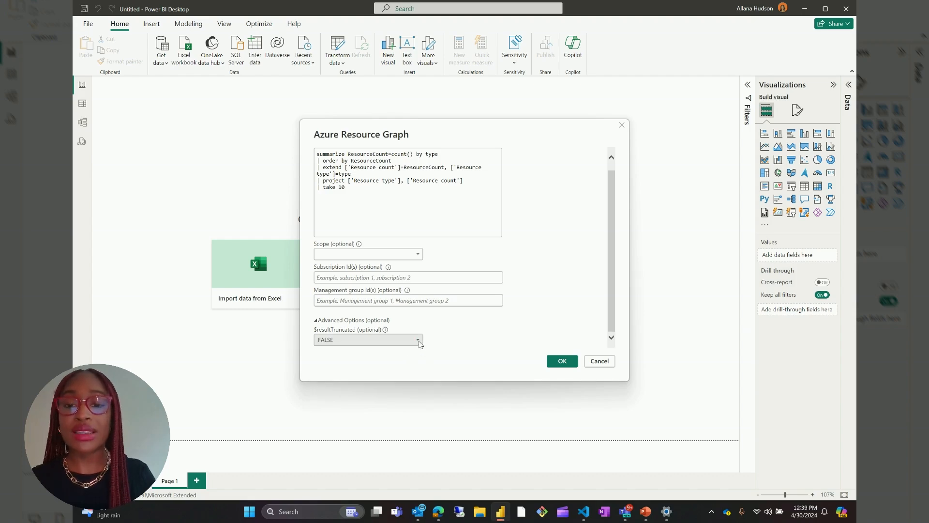
{"action": "left_click", "coordinate": [418, 340]}
{"action": "left_click", "coordinate": [406, 352]}
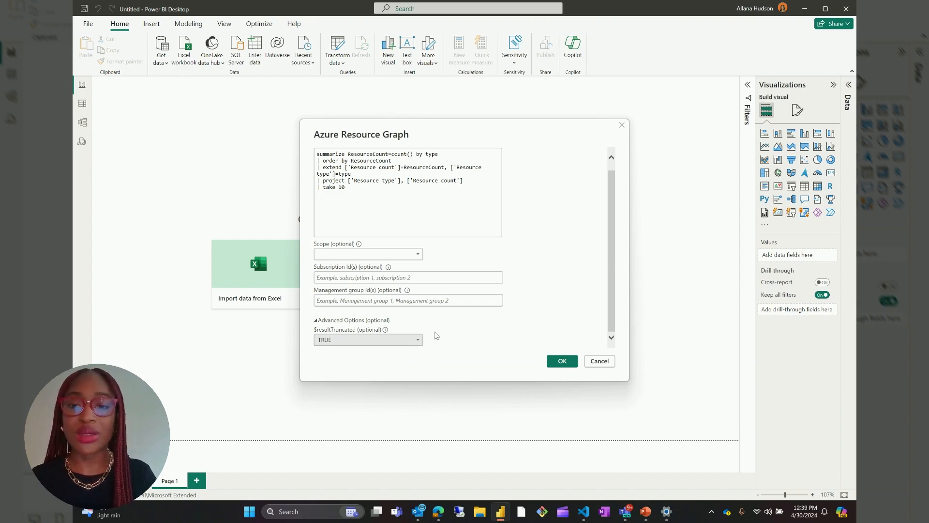
- Submit the Azure Resource Graph query and load the previewed resource type and count table into the report
{"action": "scroll", "coordinate": [525, 295], "scroll_direction": "up", "scroll_amount": 1}
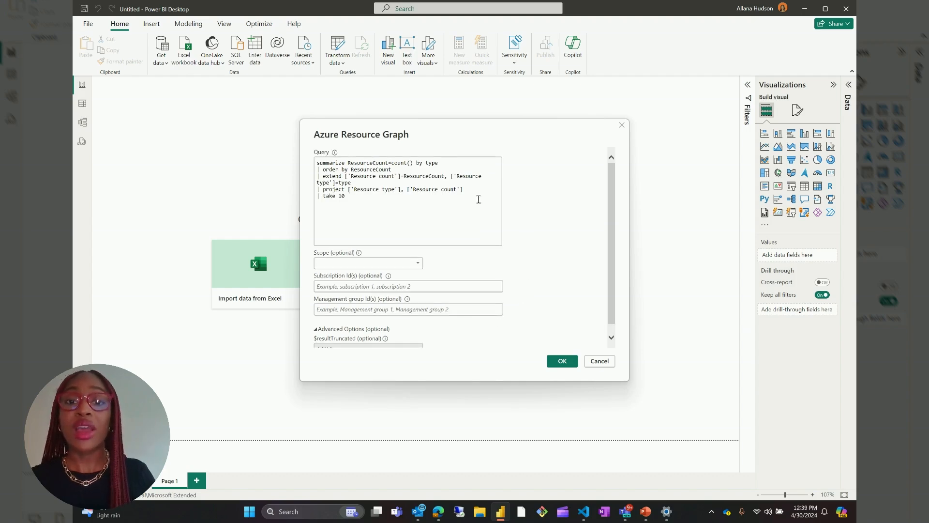
{"action": "left_click", "coordinate": [562, 362]}
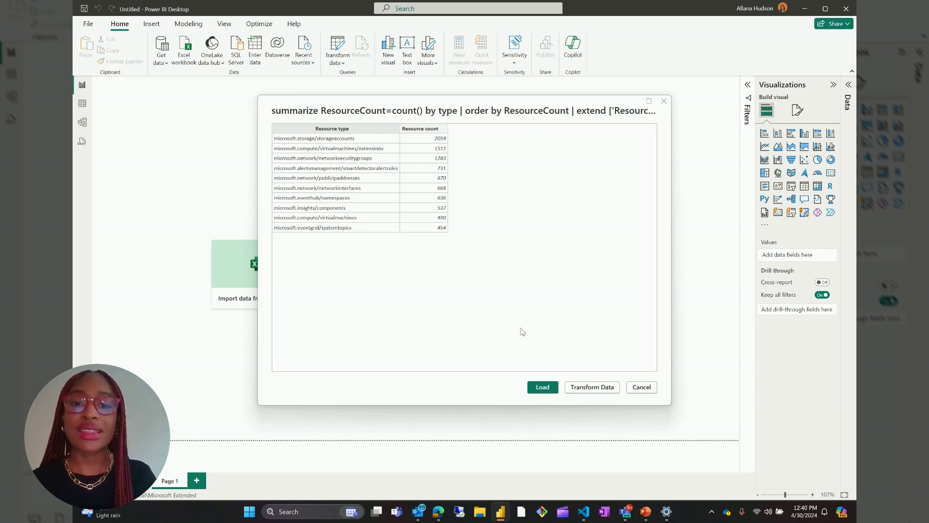
{"action": "left_click", "coordinate": [541, 389]}
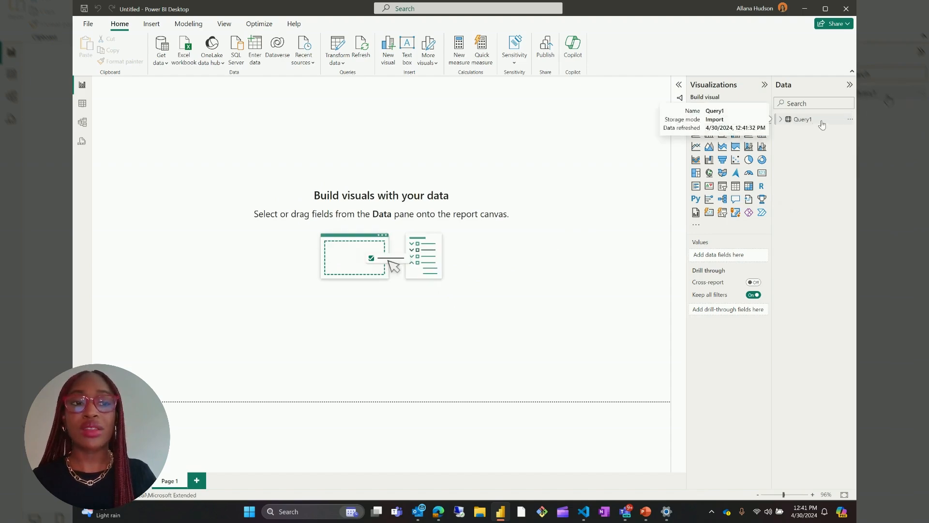
- Open Query1 for editing in Power Query Editor and change the data type of its Resource count column
{"action": "left_click", "coordinate": [851, 121]}
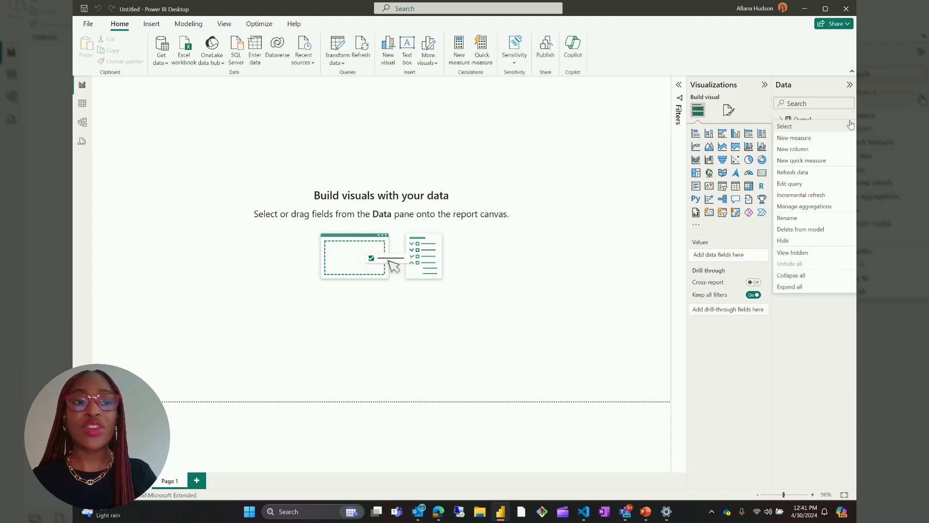
{"action": "left_click", "coordinate": [822, 186]}
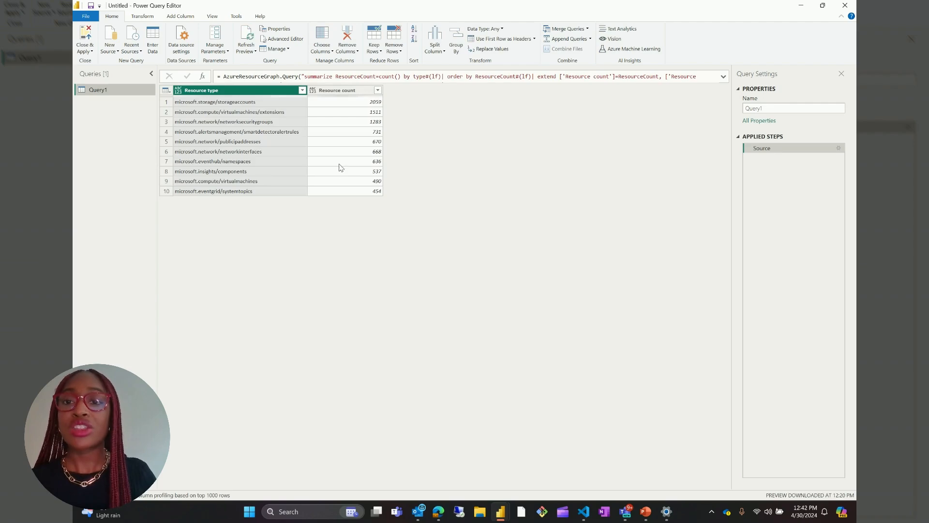
{"action": "left_click", "coordinate": [352, 92]}
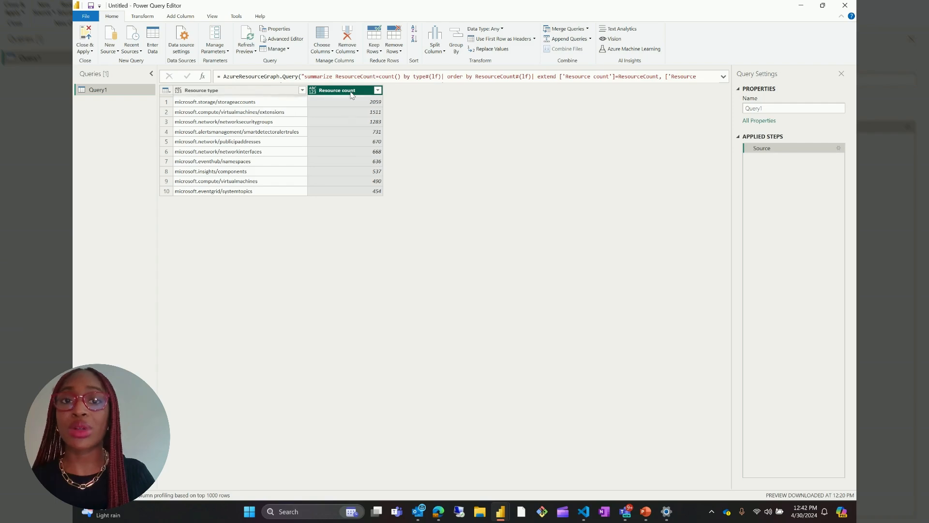
{"action": "left_click", "coordinate": [495, 30]}
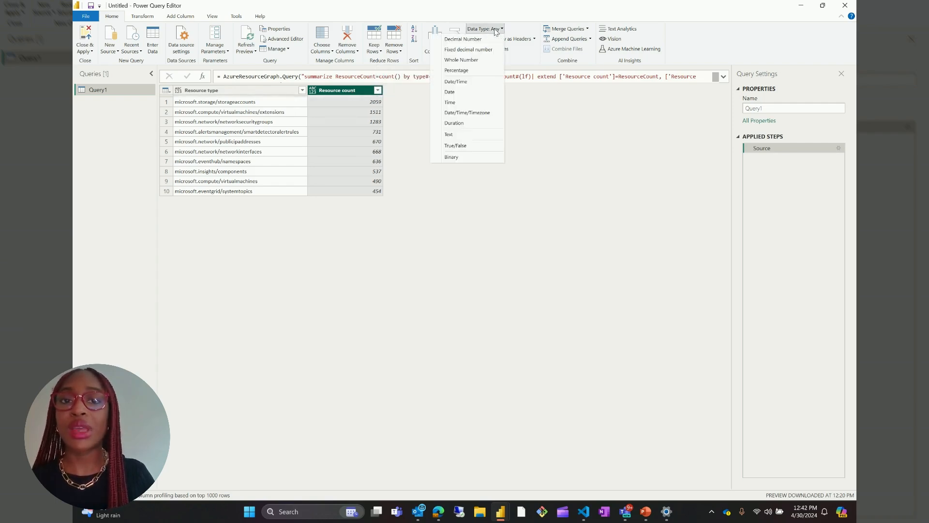
{"action": "left_click", "coordinate": [503, 134]}
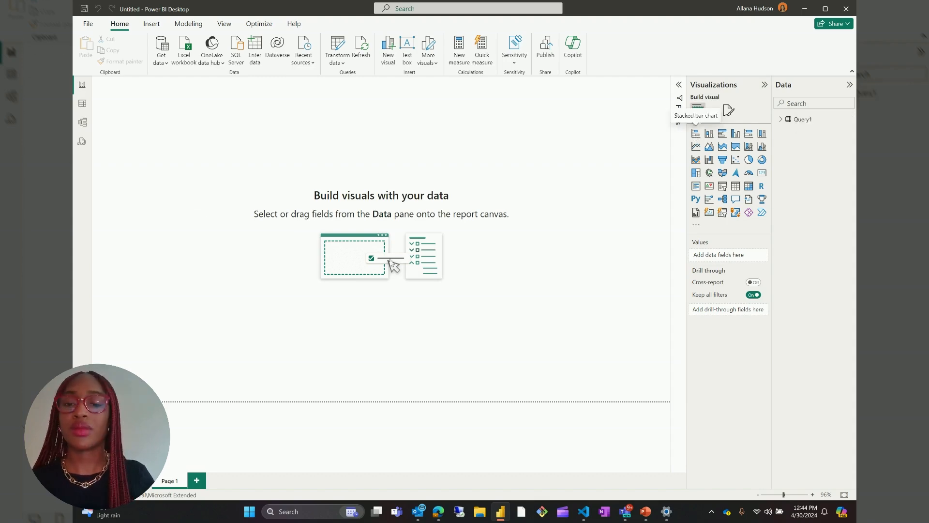
- Add a stacked bar chart enlarged to fill the report page, with Resource type on the Y-axis and Resource count on the X-axis
{"action": "left_click", "coordinate": [695, 136]}
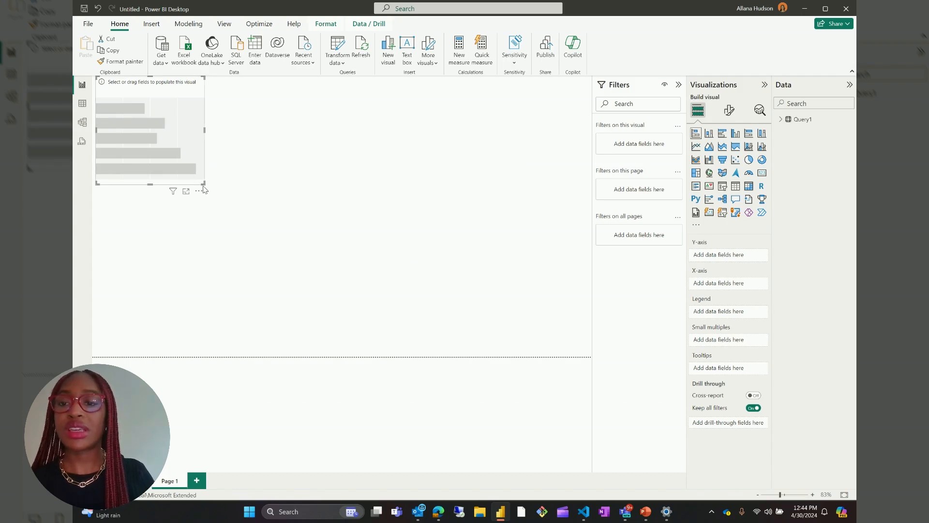
{"action": "left_click_drag", "start_coordinate": [201, 183], "coordinate": [584, 356]}
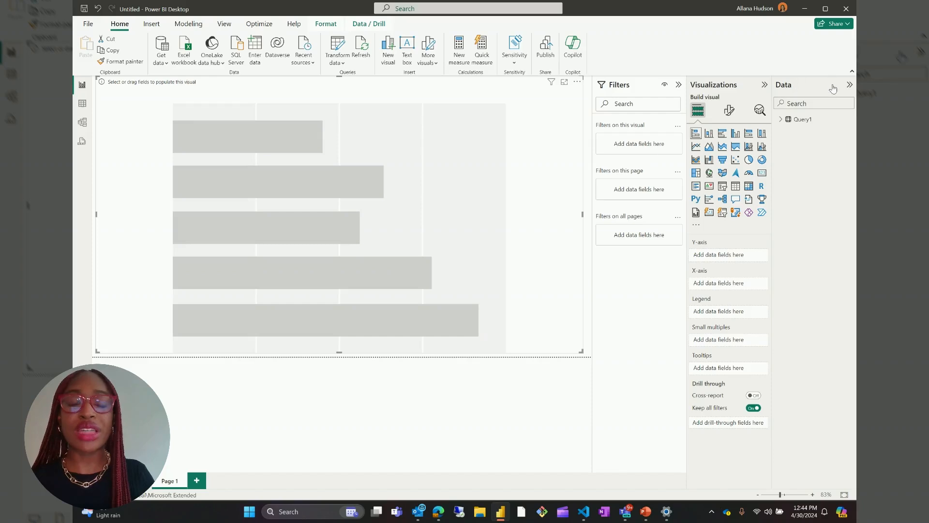
{"action": "left_click", "coordinate": [780, 119]}
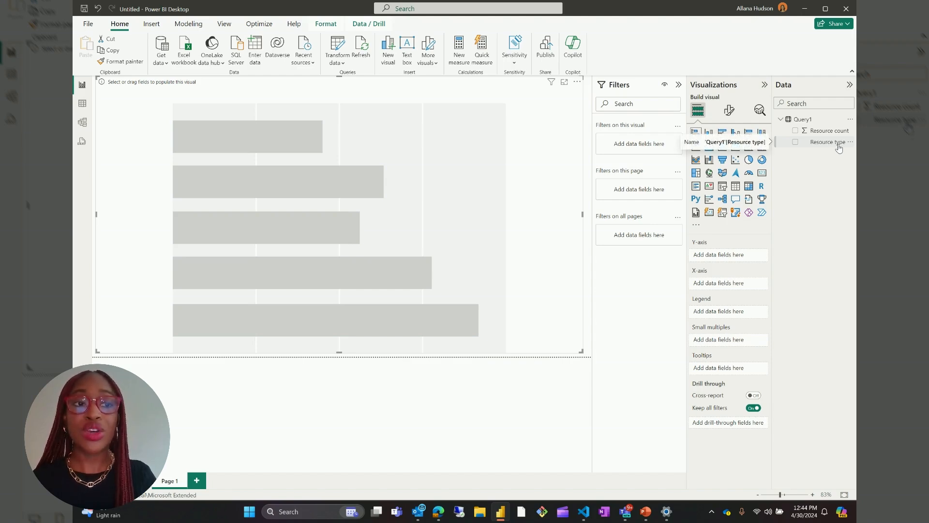
{"action": "left_click_drag", "start_coordinate": [838, 148], "coordinate": [745, 262]}
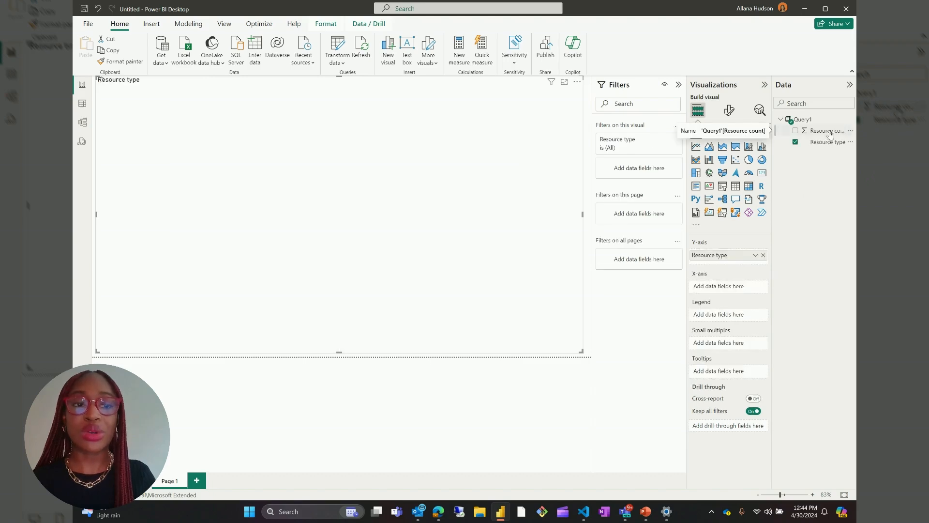
{"action": "left_click_drag", "start_coordinate": [830, 133], "coordinate": [748, 290]}
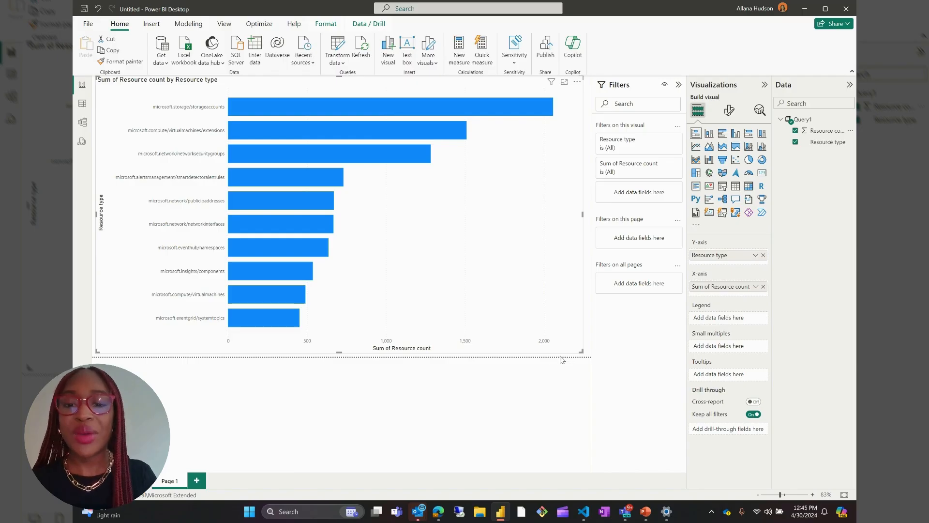
- Turn on data labels for the stacked bar chart
{"action": "left_click", "coordinate": [729, 110]}
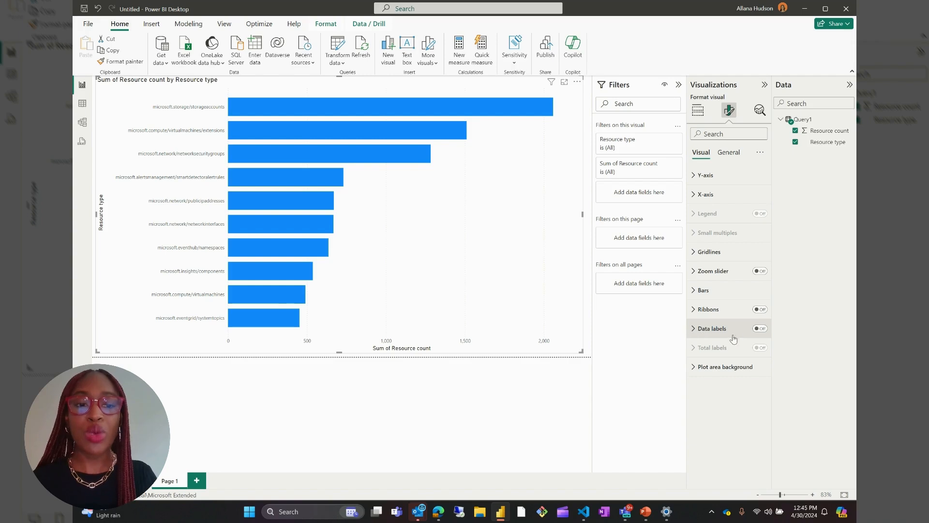
{"action": "left_click", "coordinate": [759, 328]}
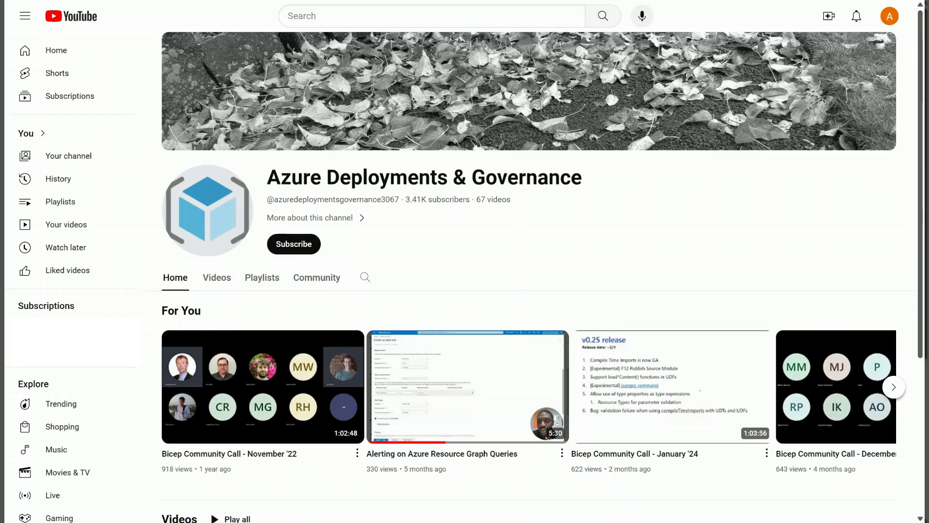
- Subscribe to the Azure Deployments & Governance channel on YouTube
{"action": "left_click", "coordinate": [312, 247]}
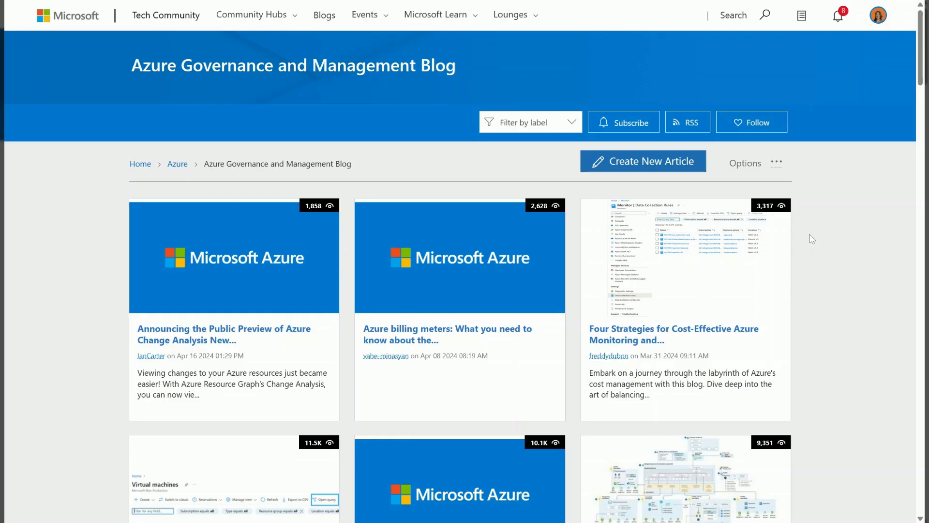
- Look through the articles on the Azure Governance and Management Blog, down to the November 2023 posts
{"action": "scroll", "coordinate": [813, 234], "scroll_direction": "down", "scroll_amount": 4}
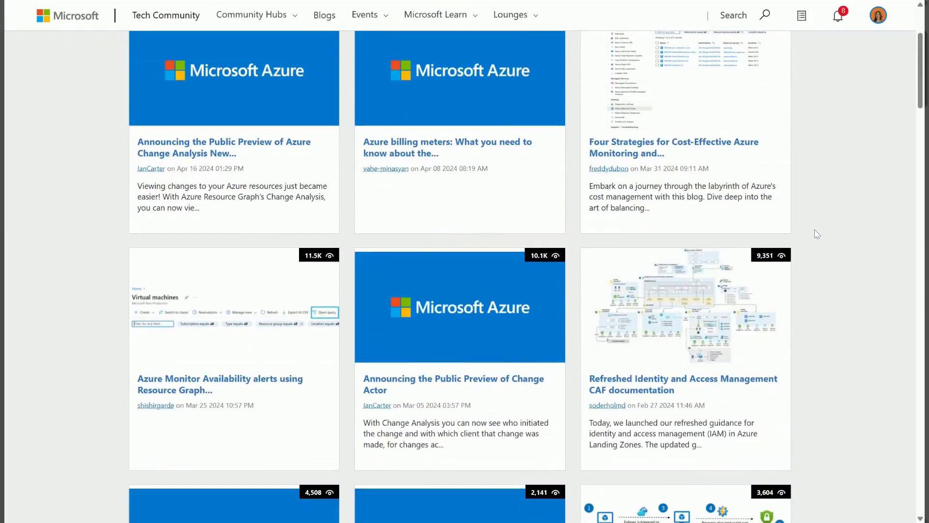
{"action": "scroll", "coordinate": [816, 234], "scroll_direction": "down", "scroll_amount": 2}
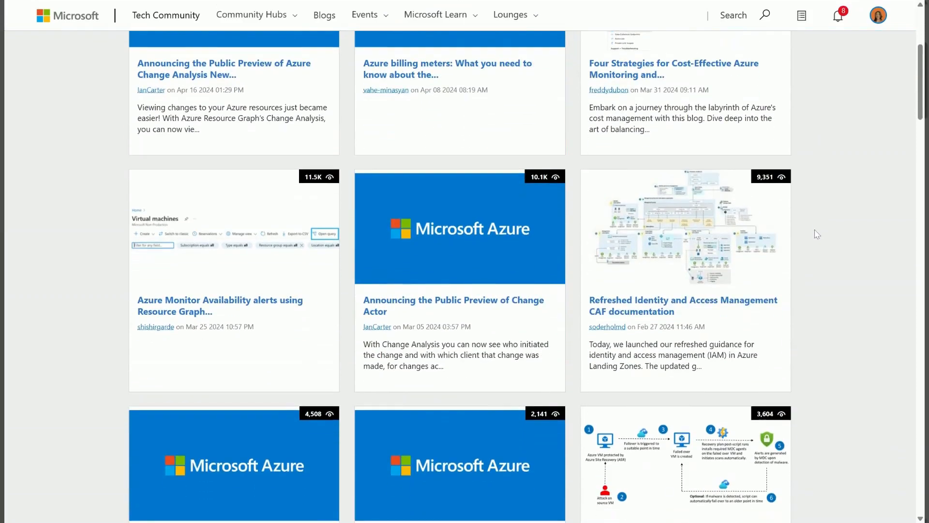
{"action": "scroll", "coordinate": [817, 234], "scroll_direction": "down", "scroll_amount": 2}
{"action": "scroll", "coordinate": [818, 233], "scroll_direction": "down", "scroll_amount": 2}
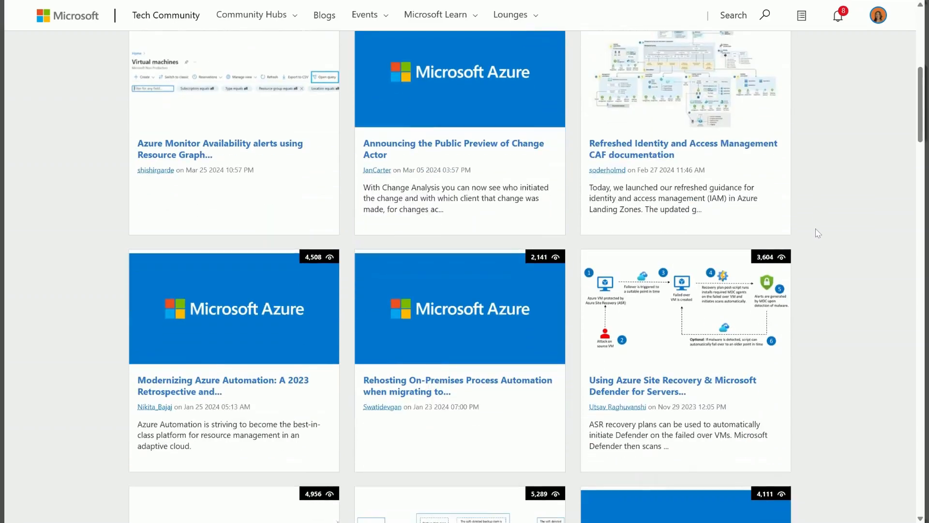
{"action": "scroll", "coordinate": [818, 234], "scroll_direction": "down", "scroll_amount": 5}
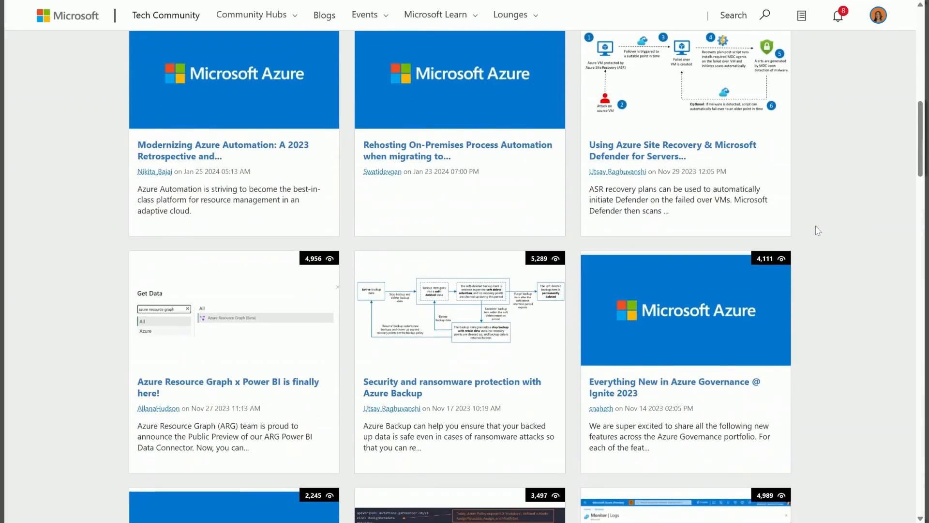
{"action": "scroll", "coordinate": [820, 231], "scroll_direction": "down", "scroll_amount": 4}
{"action": "scroll", "coordinate": [821, 229], "scroll_direction": "down", "scroll_amount": 1}
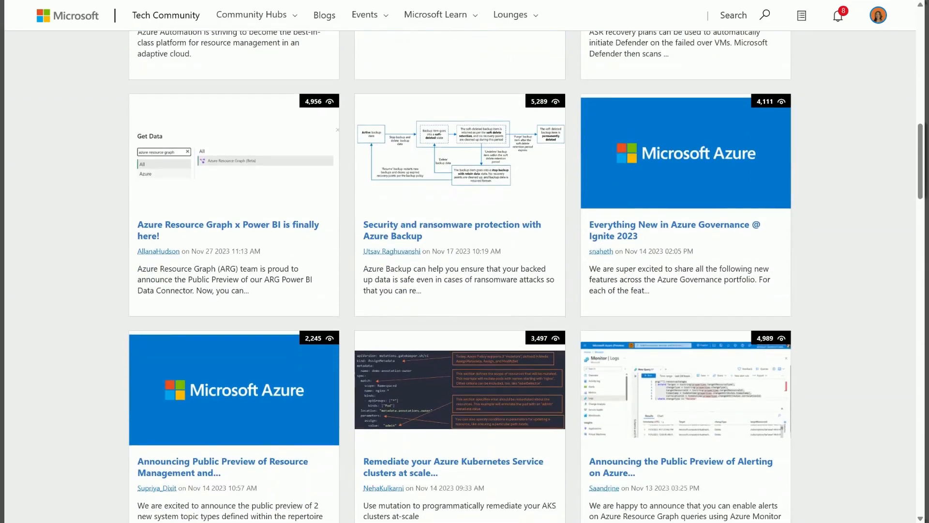